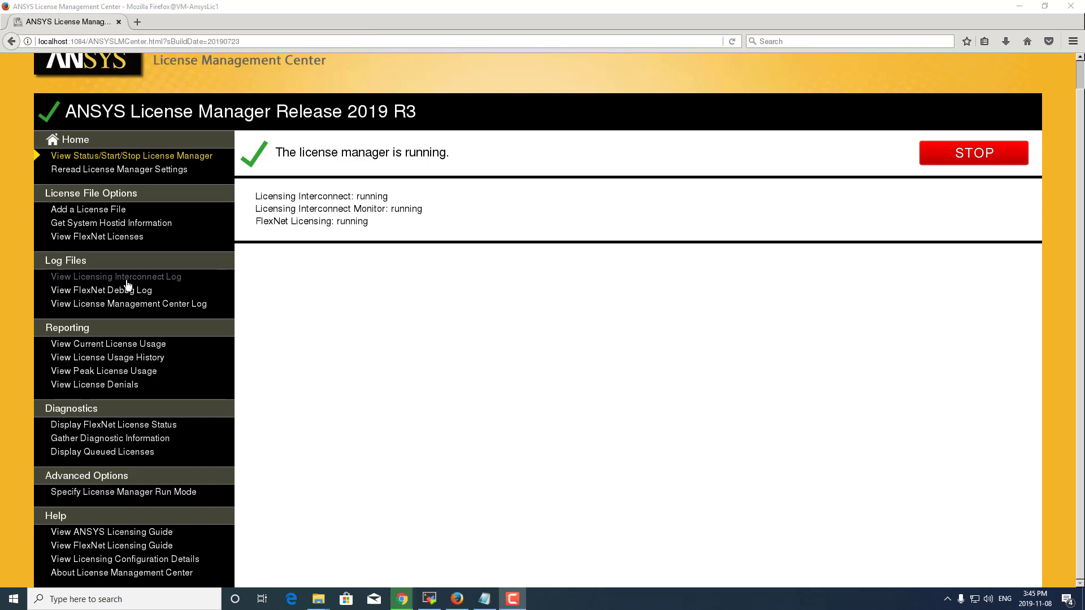
# - Open the Licensing Interconnect log and browse its 2019/11/08 CHECKOUT and CHECKIN entries
pyautogui.click(128, 285)
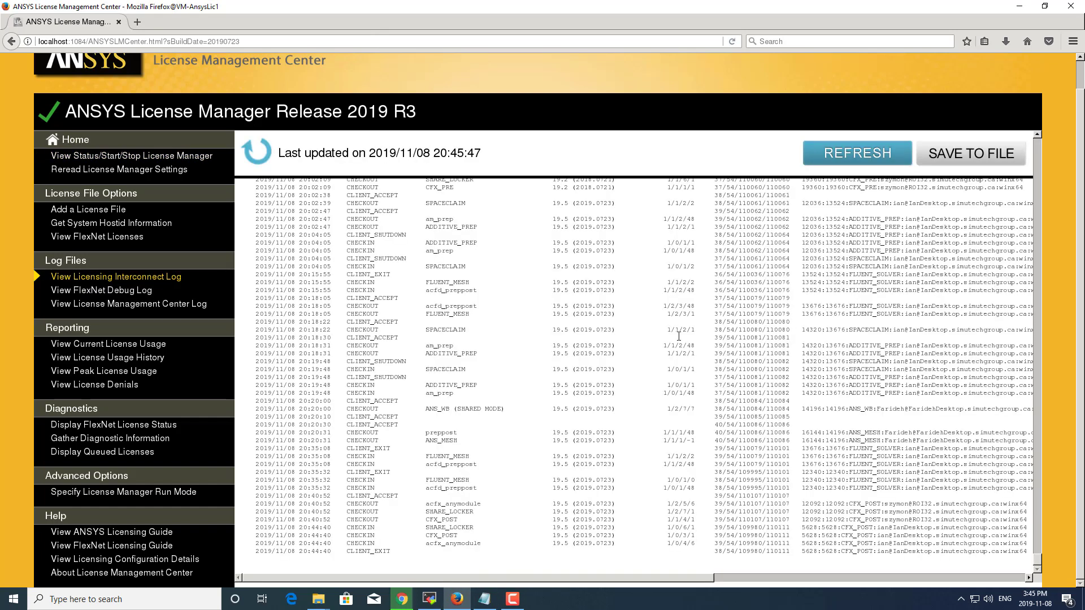
pyautogui.scroll(1, 735, 333)
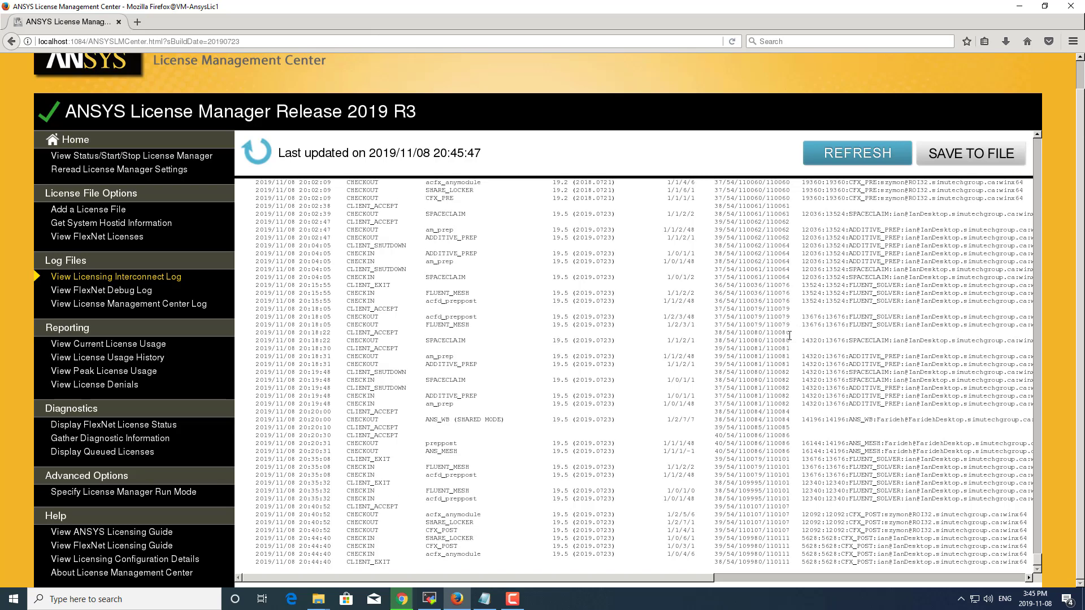
pyautogui.scroll(10, 753, 326)
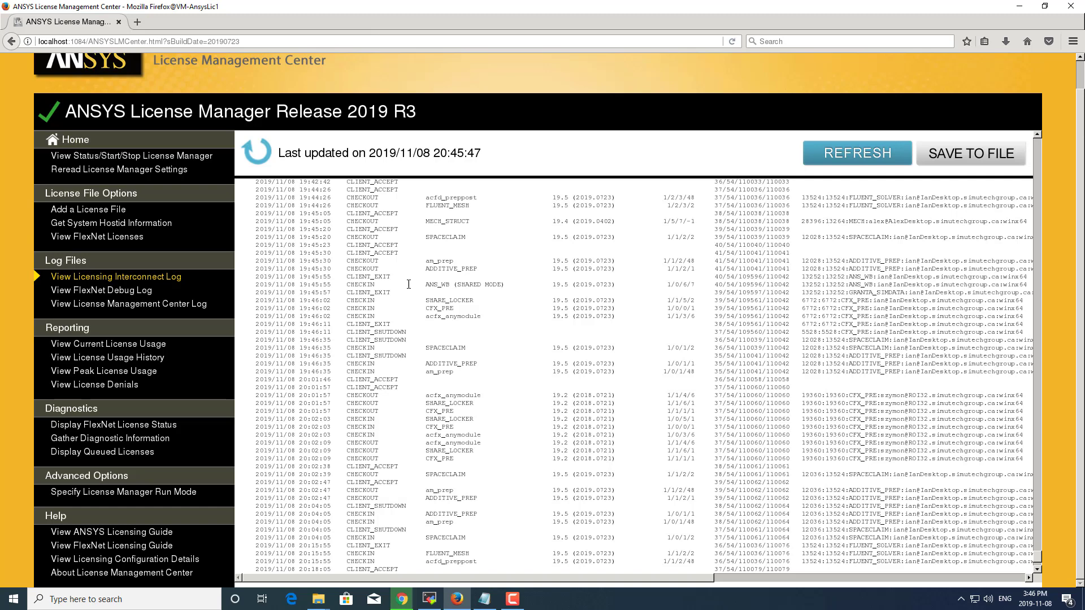
pyautogui.scroll(-6, 449, 291)
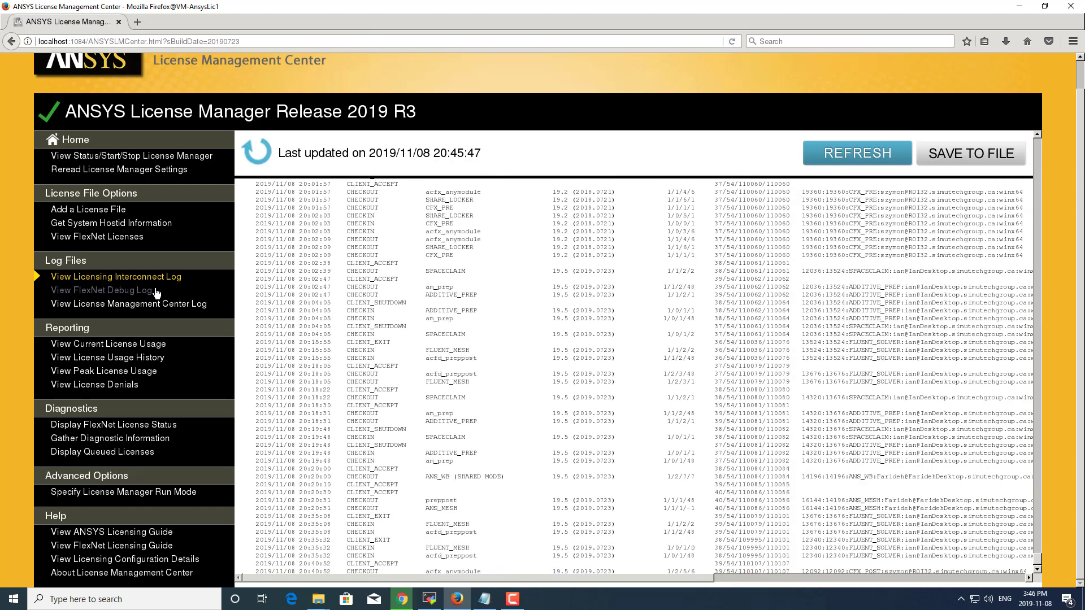
# - Display the FlexNet debug log, last updated 2019/11/08 20:46:14
pyautogui.click(156, 291)
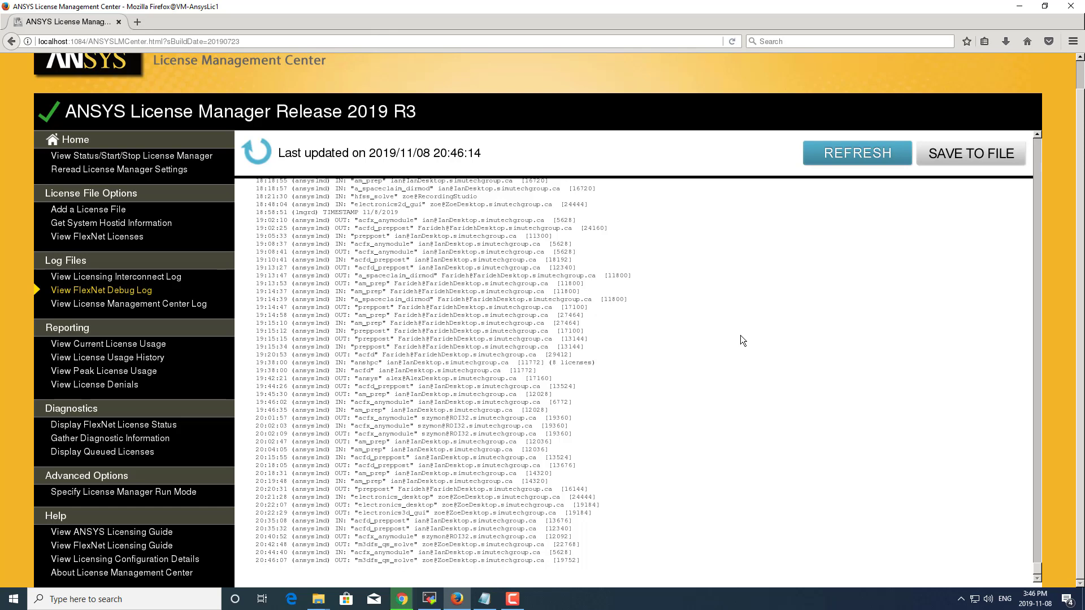
# - Check the license manager status page, then reload the FlexNet debug log, now updated 20:47:03
pyautogui.click(211, 161)
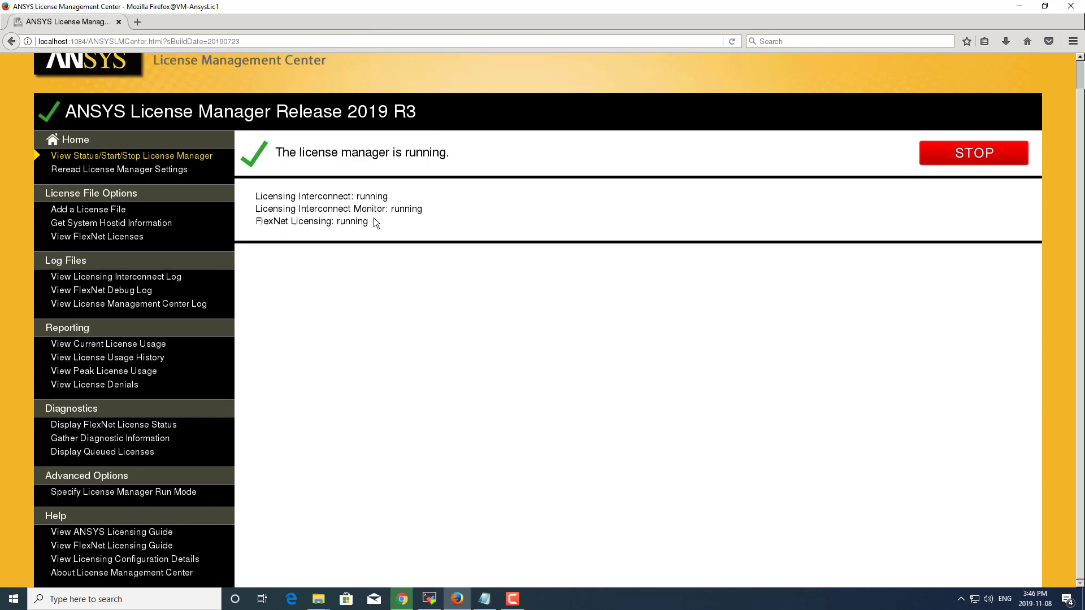
pyautogui.click(148, 291)
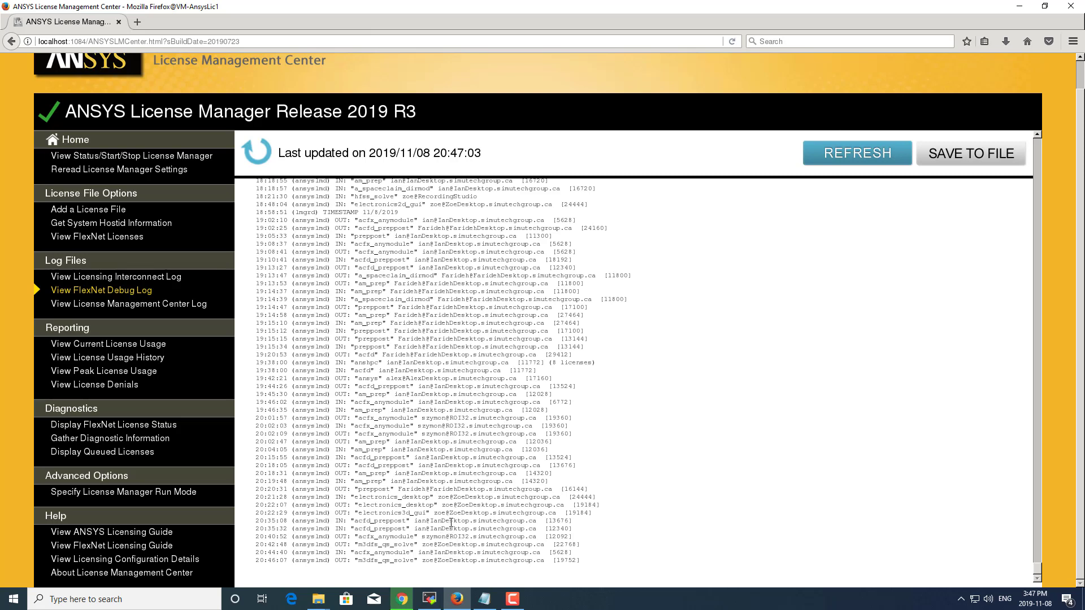
# - Browse the License Management Center log, then reload the FlexNet debug log updated 20:47:51
pyautogui.click(200, 312)
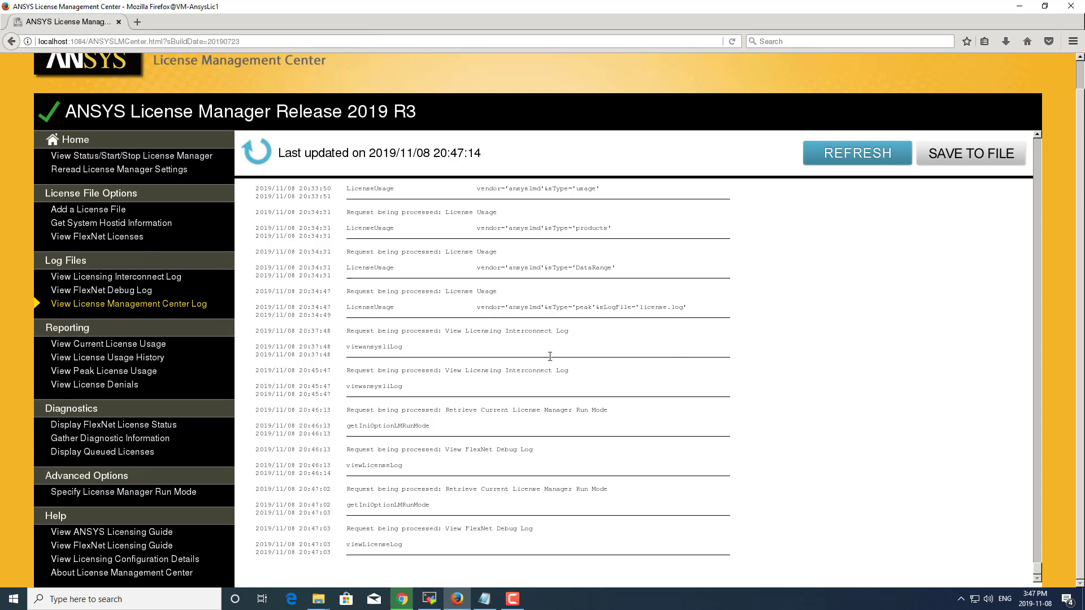
pyautogui.scroll(3, 539, 349)
pyautogui.scroll(3, 538, 348)
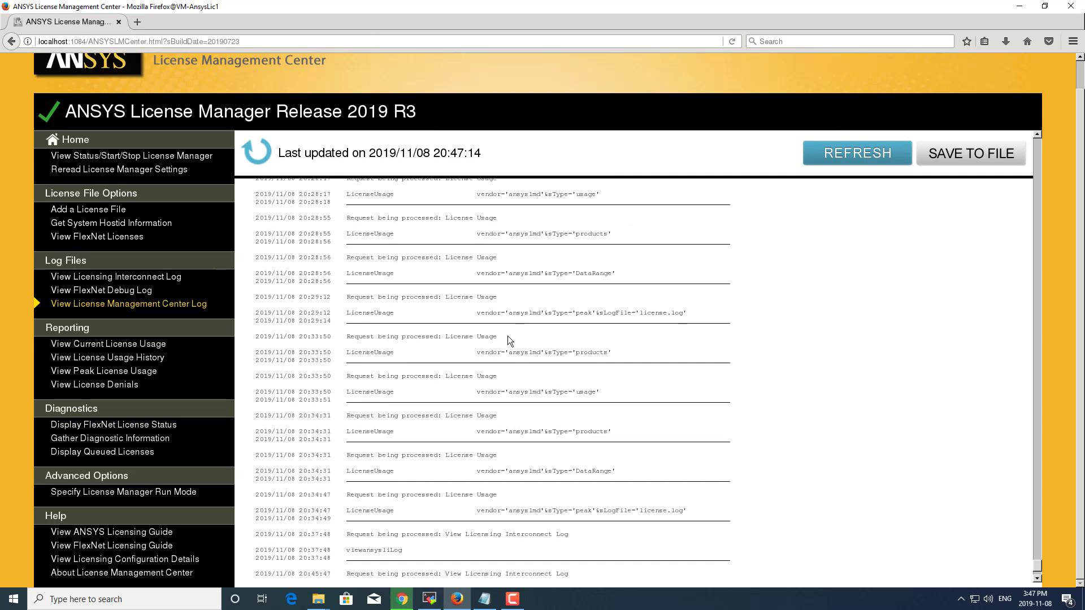
pyautogui.scroll(-6, 507, 336)
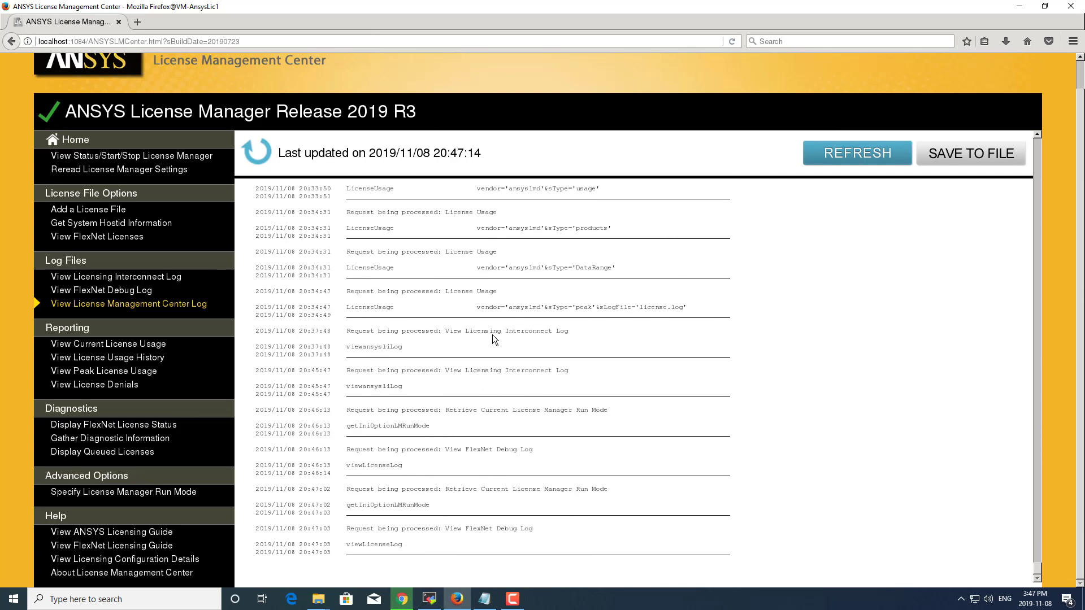
pyautogui.click(142, 293)
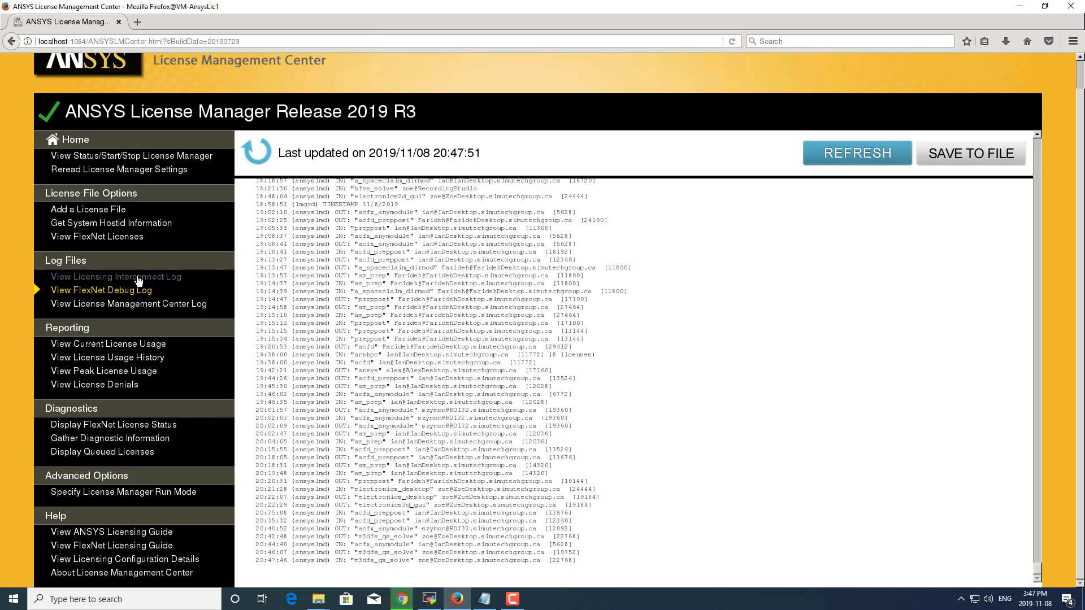
# - Open the ANSYS Licensing Guide PDF and return to its first page
pyautogui.click(79, 535)
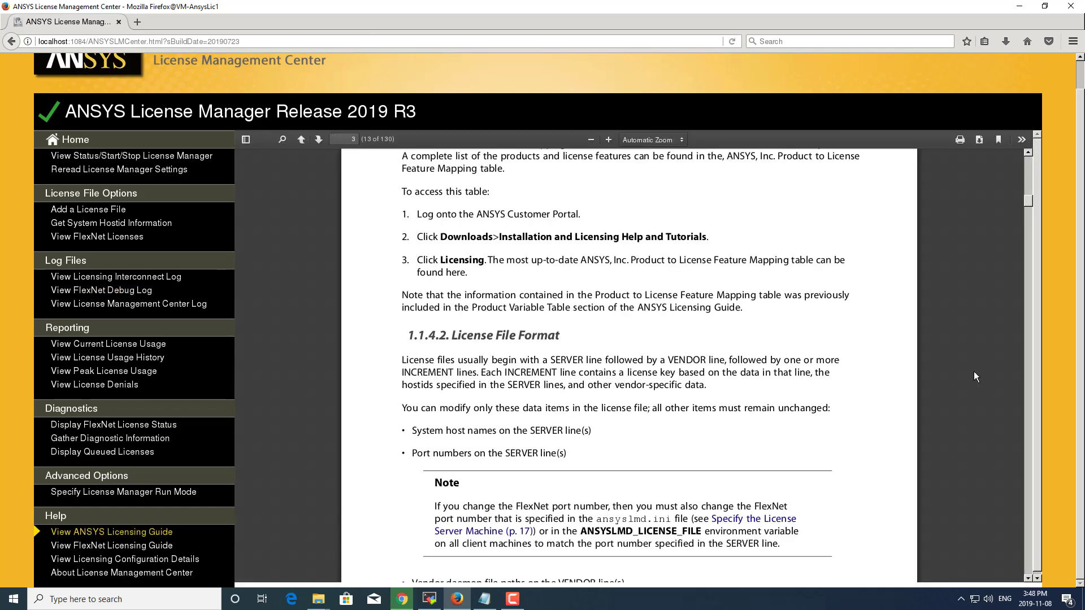
pyautogui.moveTo(1024, 201); pyautogui.dragTo(1023, 192)
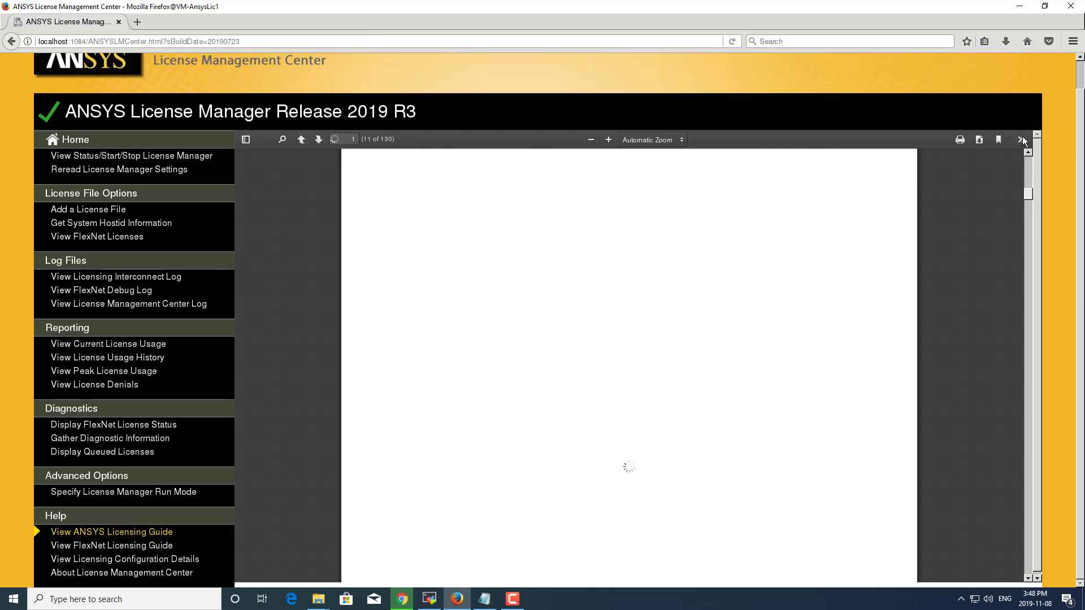
pyautogui.click(1021, 140)
pyautogui.click(995, 189)
# - Scroll the table of contents to the Chapter 11 Troubleshooting entries
pyautogui.scroll(-3, 963, 266)
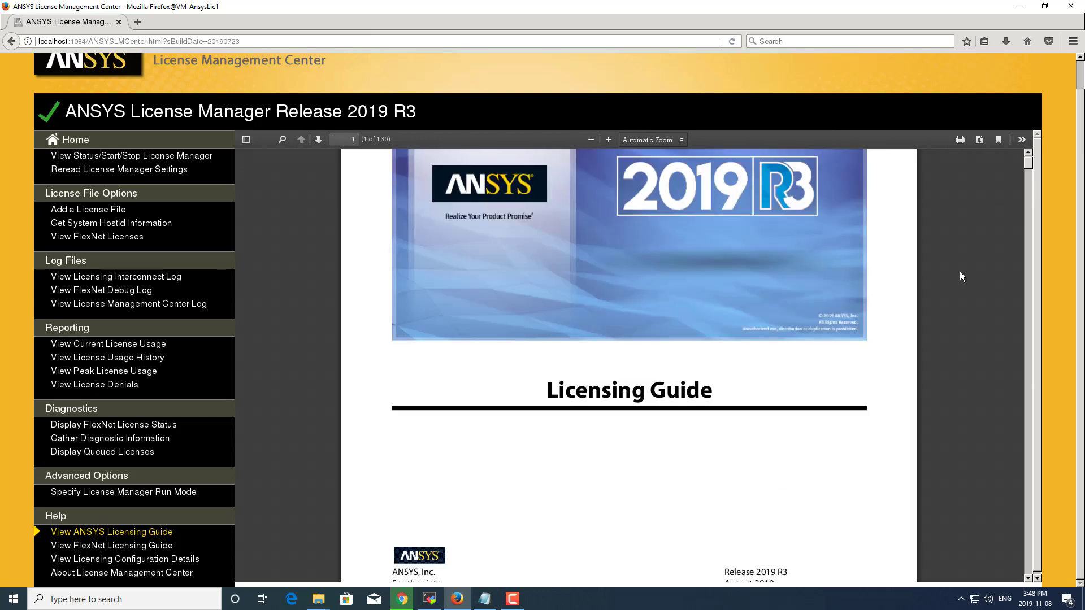
pyautogui.scroll(-8, 956, 276)
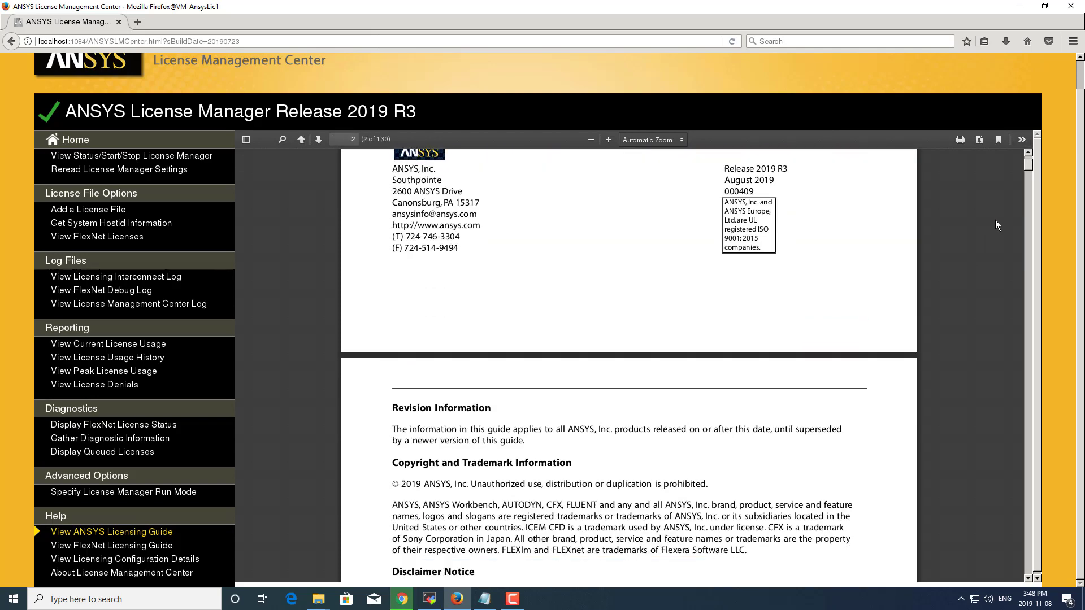
pyautogui.scroll(-10, 995, 220)
pyautogui.scroll(-8, 1031, 172)
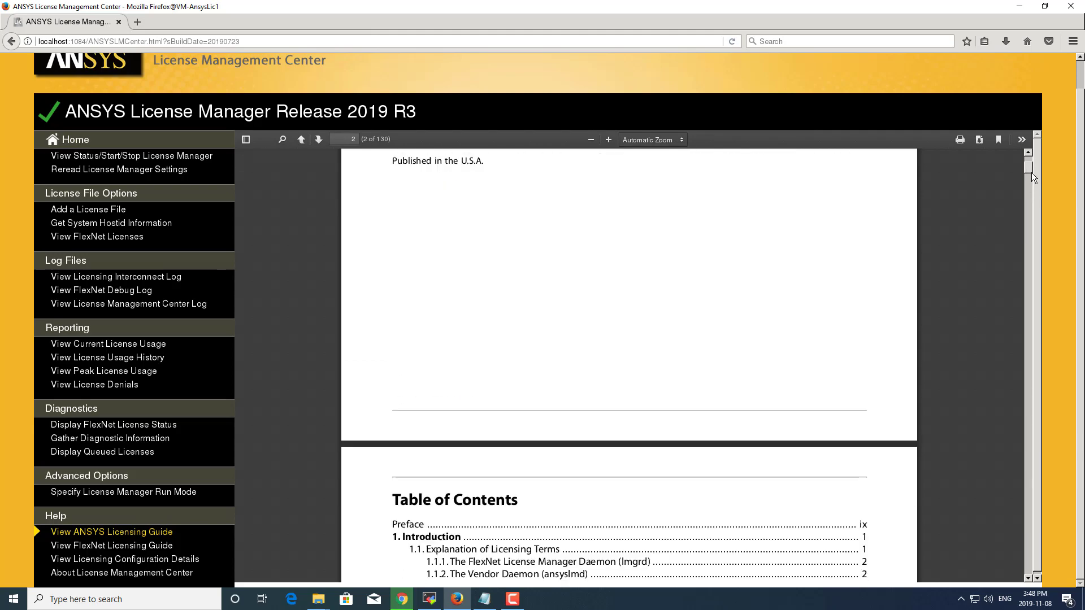
pyautogui.moveTo(1031, 172); pyautogui.dragTo(1033, 182)
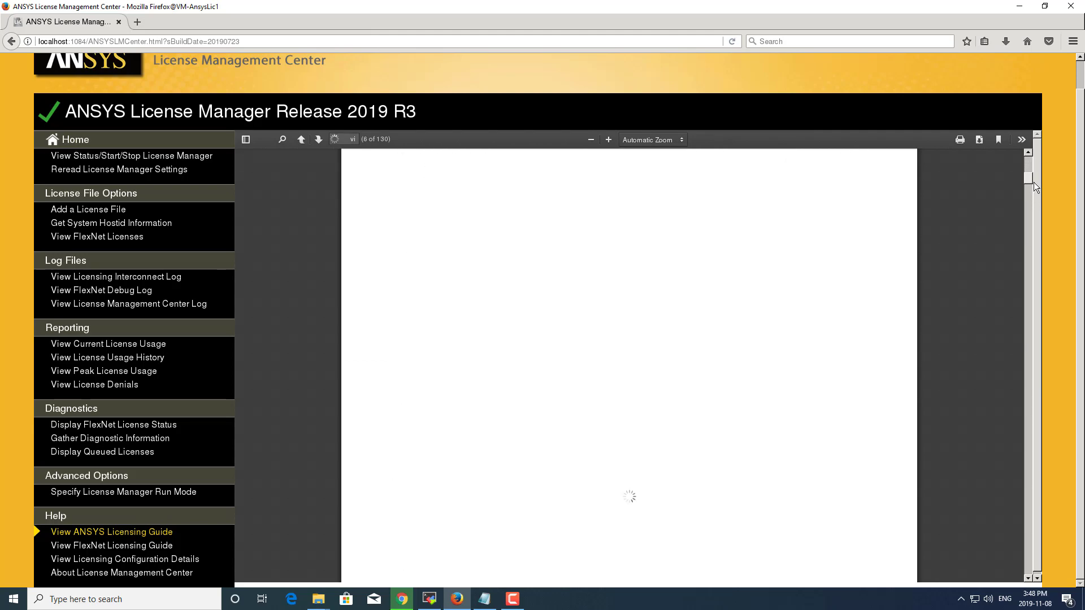
pyautogui.scroll(5, 976, 229)
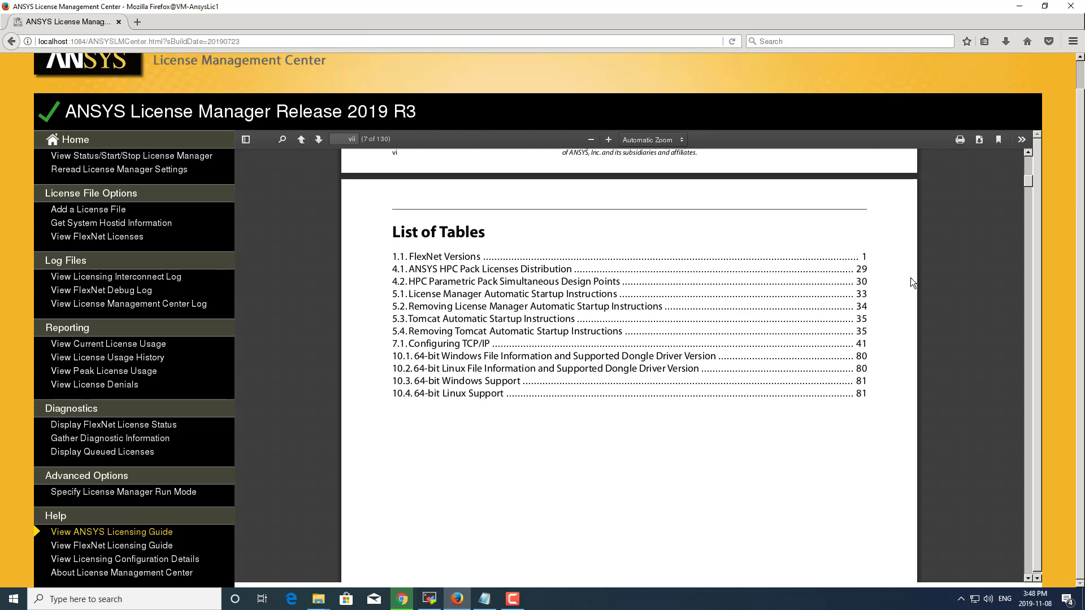
pyautogui.scroll(11, 679, 387)
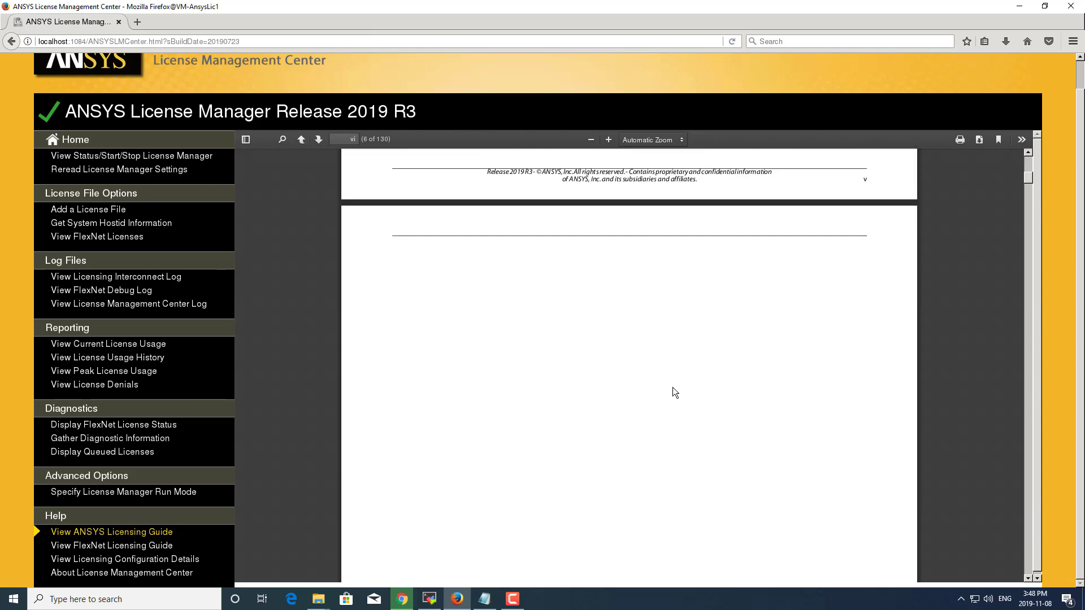
pyautogui.scroll(12, 672, 387)
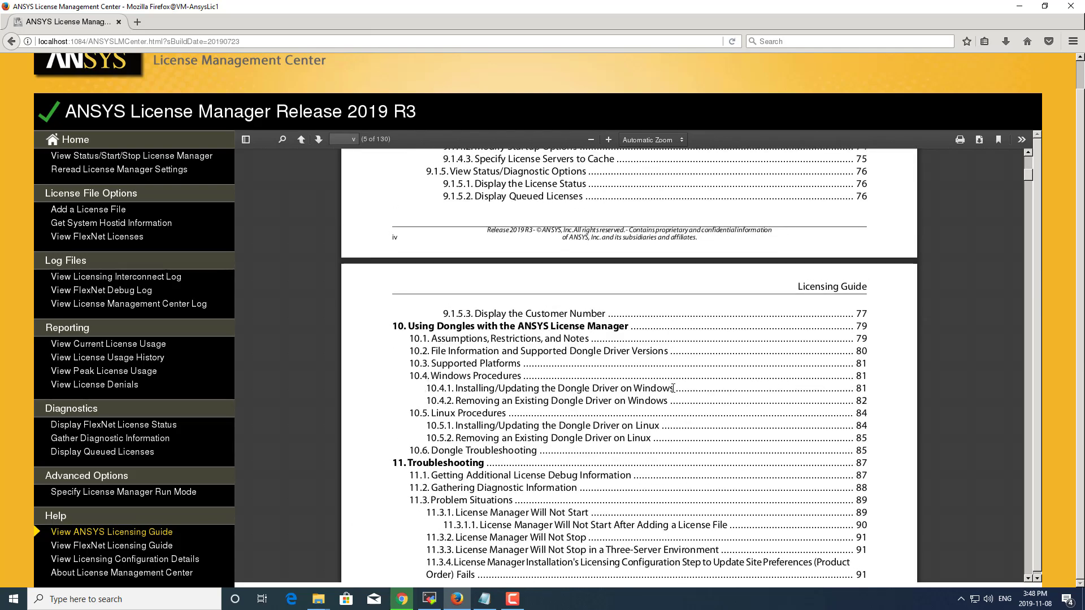
pyautogui.scroll(-3, 673, 388)
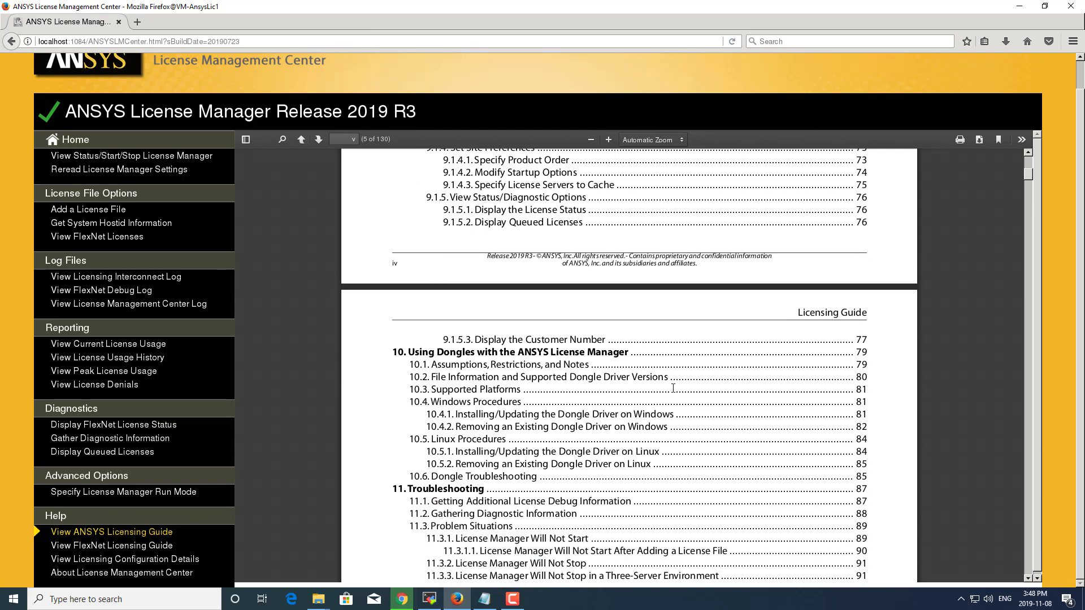
pyautogui.scroll(-1, 673, 388)
pyautogui.scroll(-2, 672, 388)
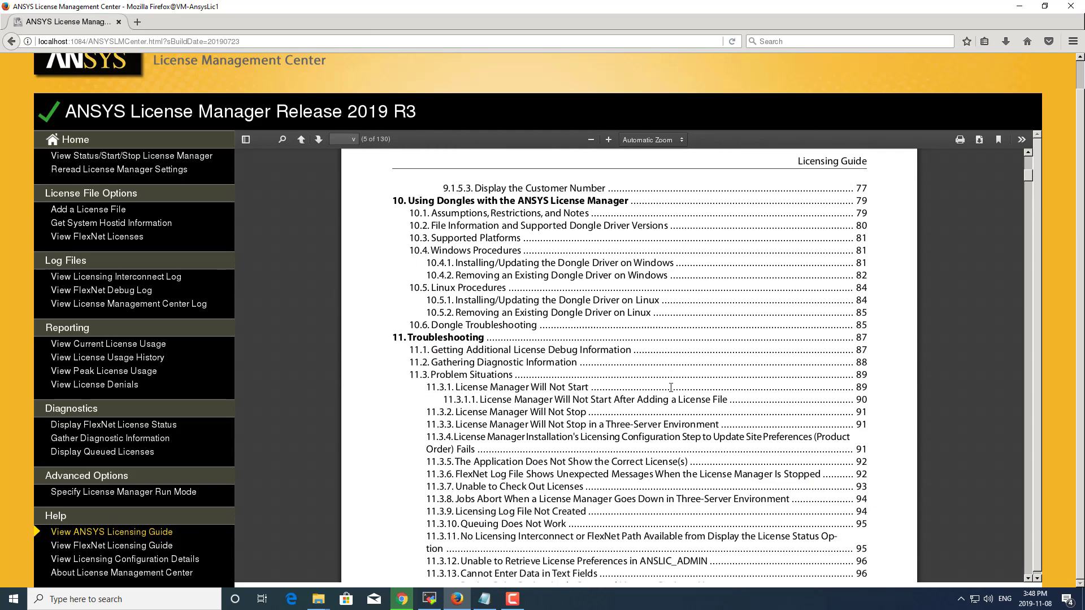
pyautogui.scroll(-1, 665, 382)
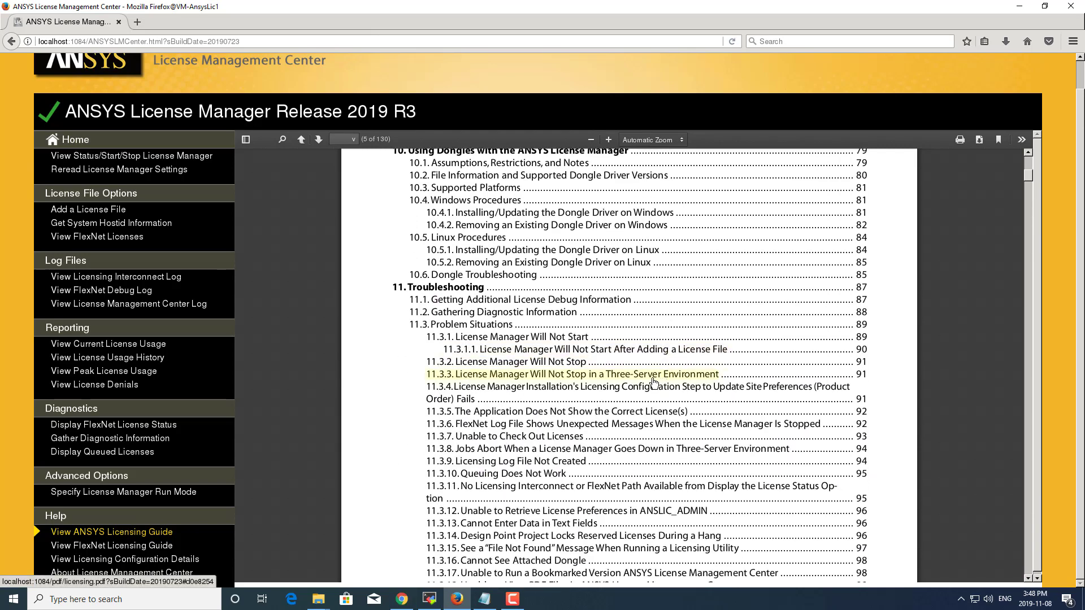
# - Go through Chapter 11 Troubleshooting to section 11.4 Licensing Error Messages on page 100
pyautogui.click(471, 288)
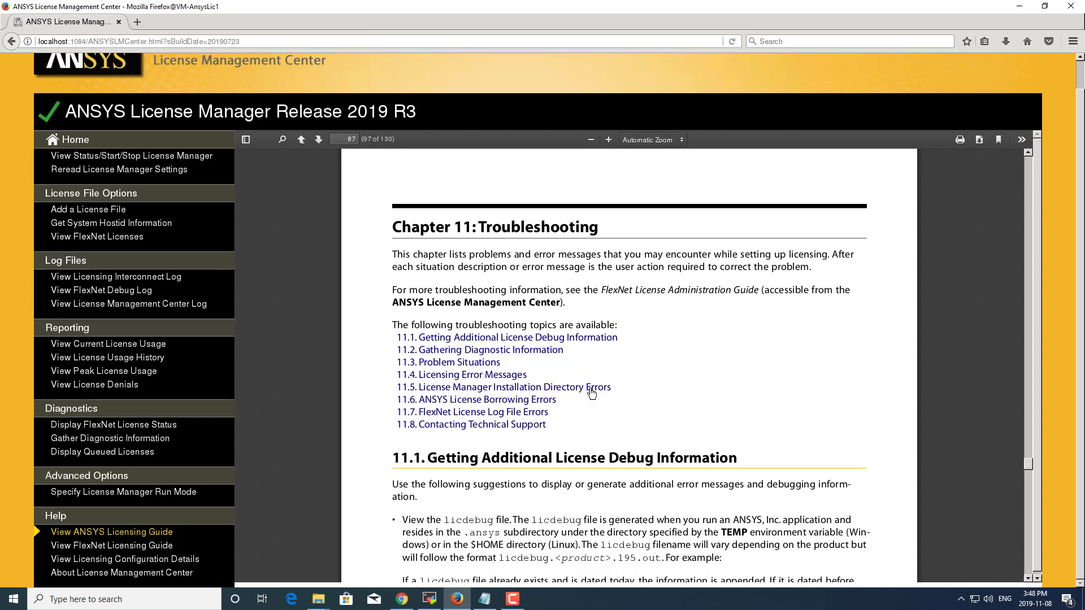
pyautogui.click(518, 386)
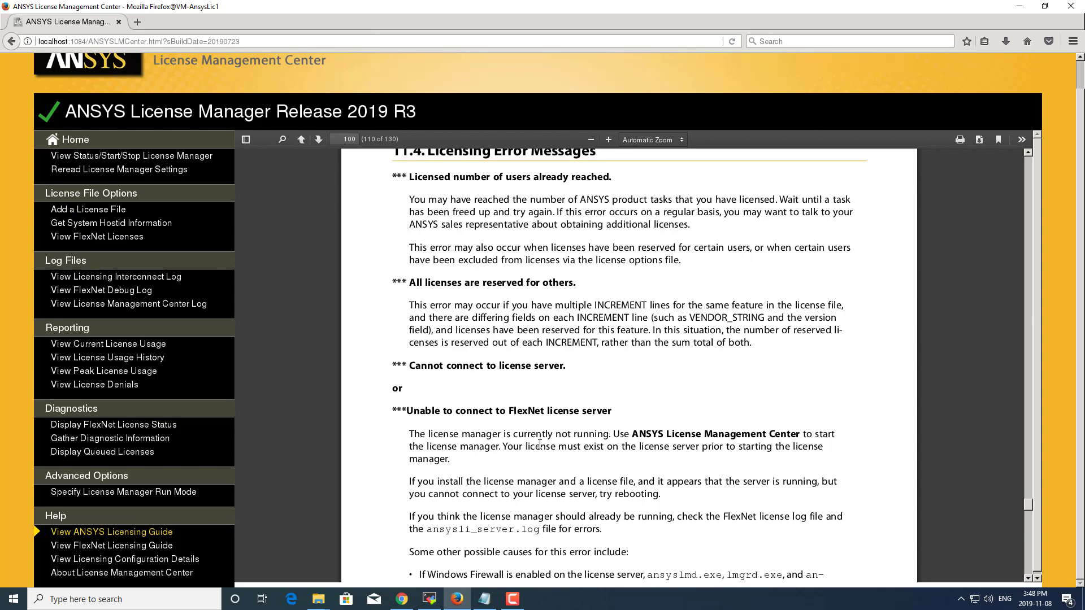
pyautogui.scroll(-1, 539, 444)
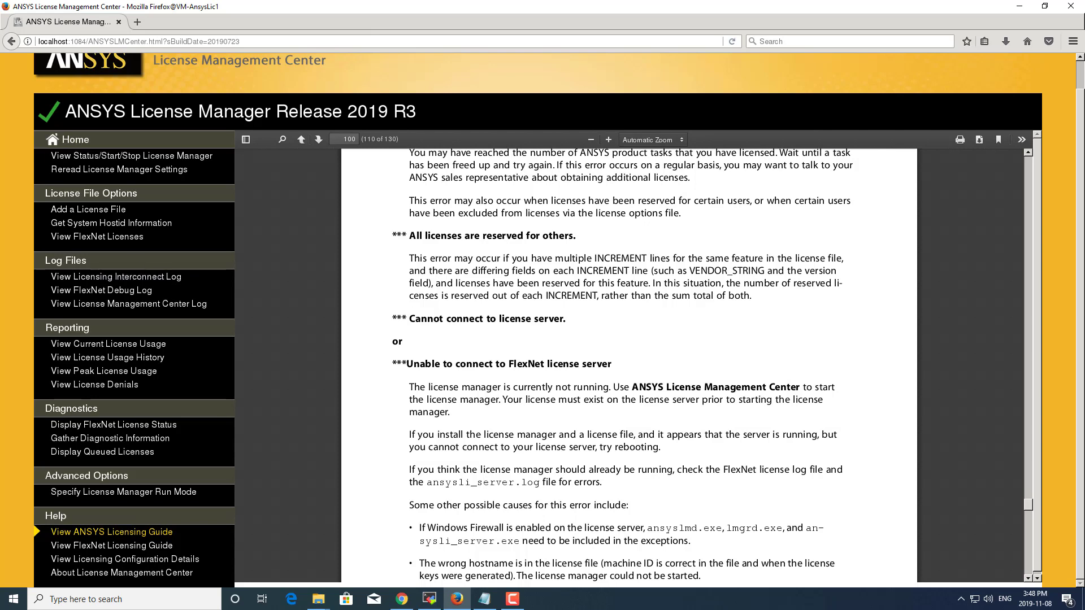
# - Go to the Gather Diagnostic Information page under Diagnostics
pyautogui.click(156, 445)
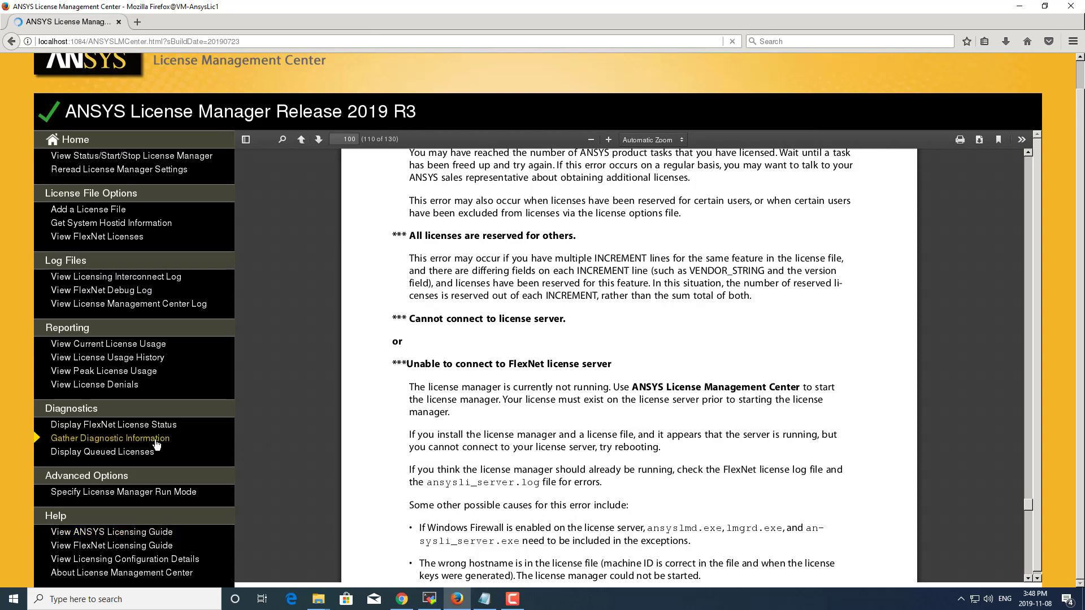